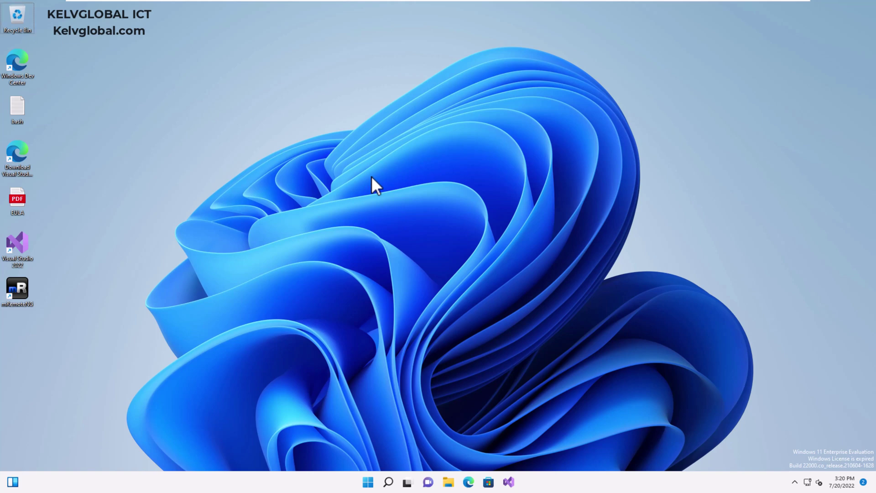
# Step: Go from System > About to the Remote Desktop page, which shows Remote Desktop On for W11-01
pyautogui.press('super+Pause')
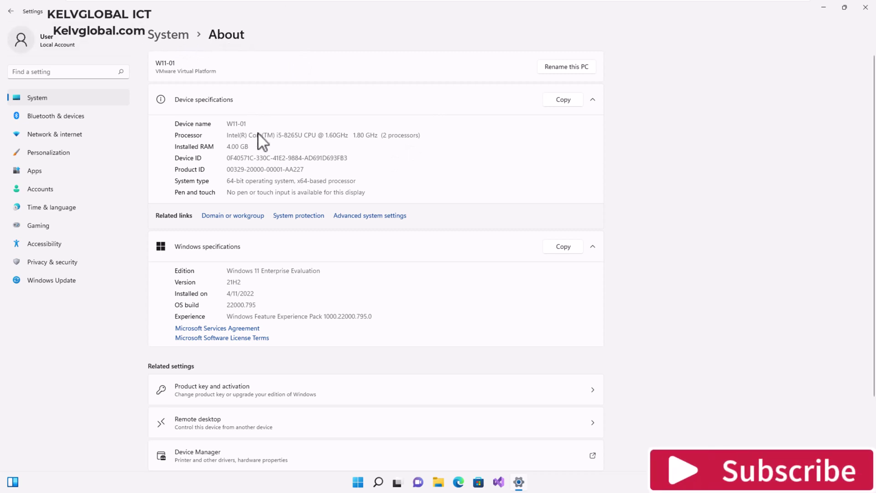
pyautogui.scroll(-2, 252, 179)
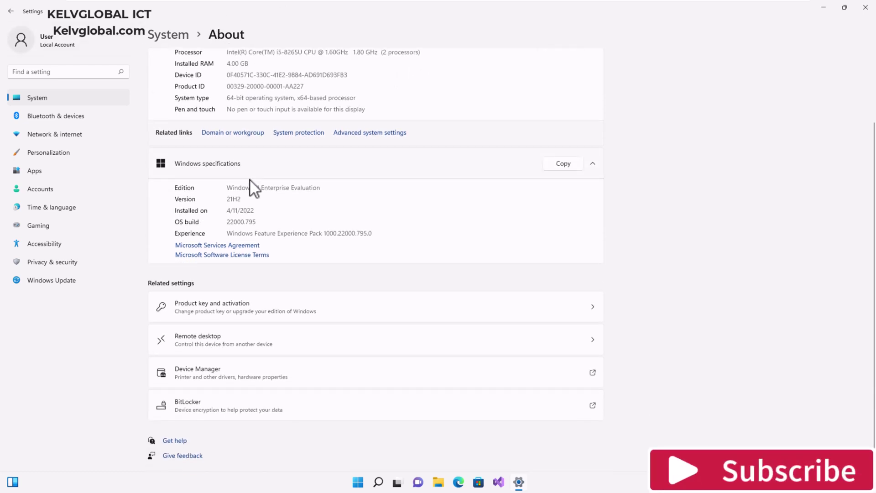
pyautogui.click(206, 341)
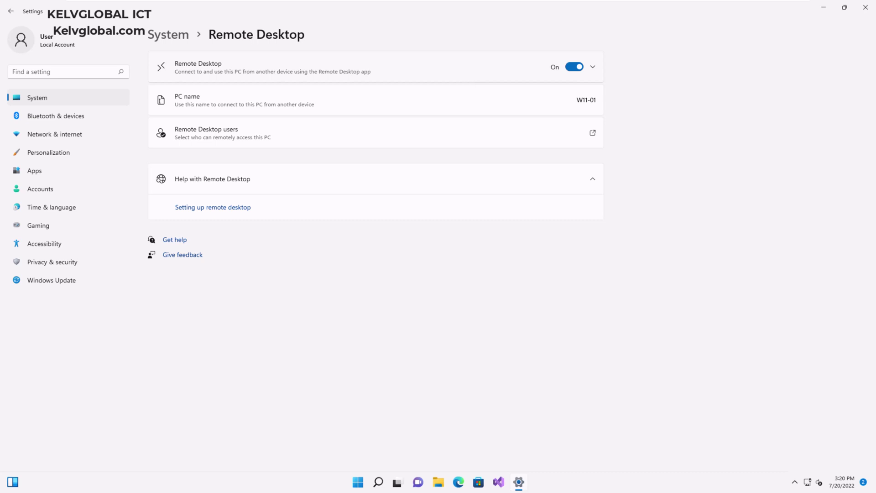
# Step: Search Start for 'local grou' and launch the Edit group policy best match
pyautogui.click(360, 480)
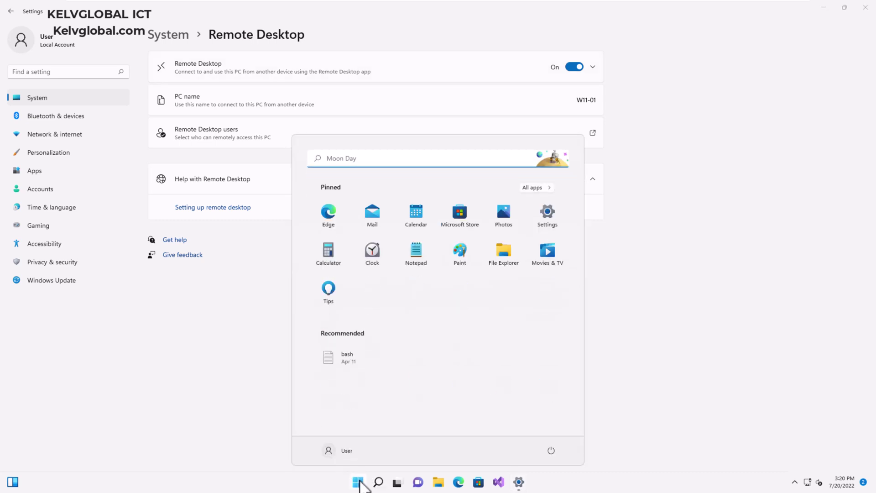
pyautogui.write('local')
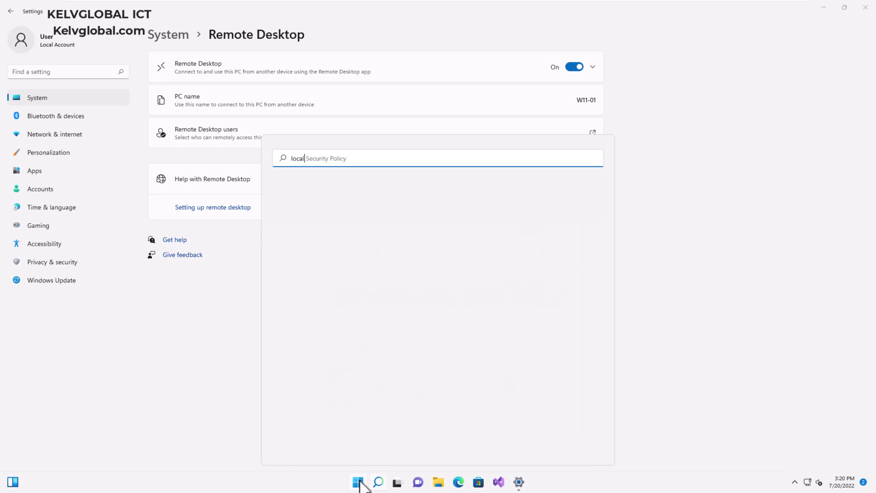
pyautogui.write(' grou')
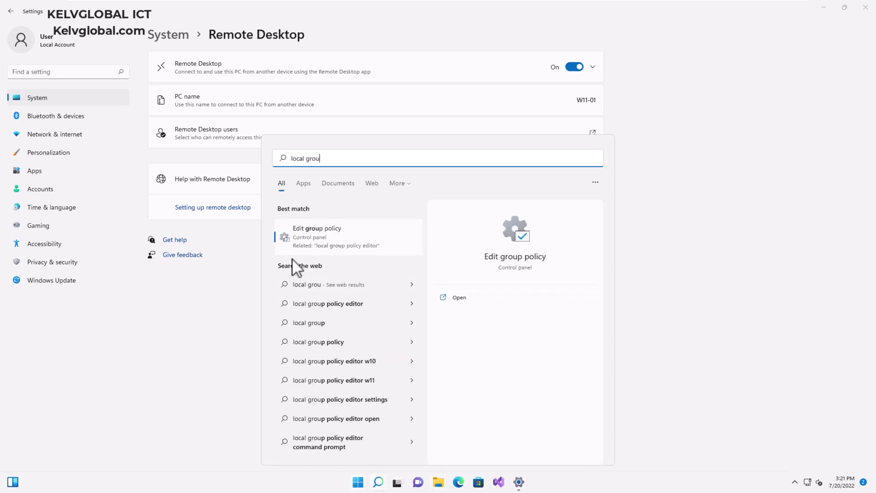
pyautogui.click(308, 234)
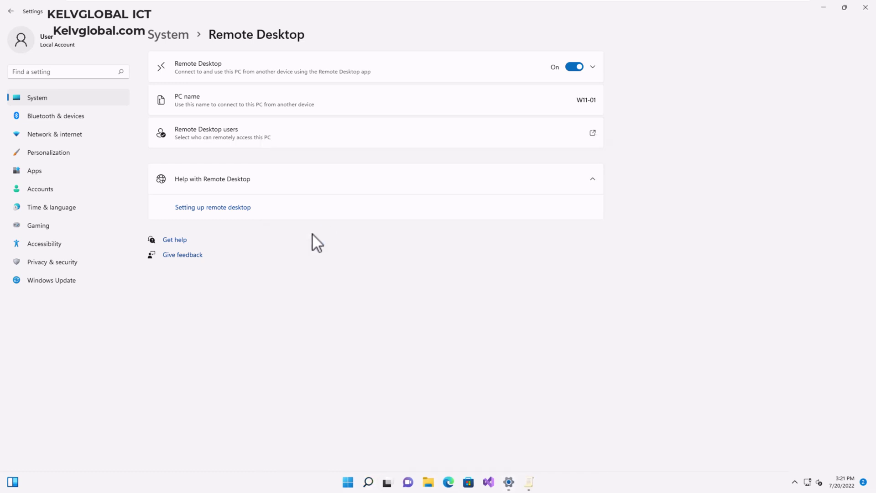
# Step: Bring the group policy editor forward, maximize it, and widen the folder tree pane
pyautogui.click(532, 485)
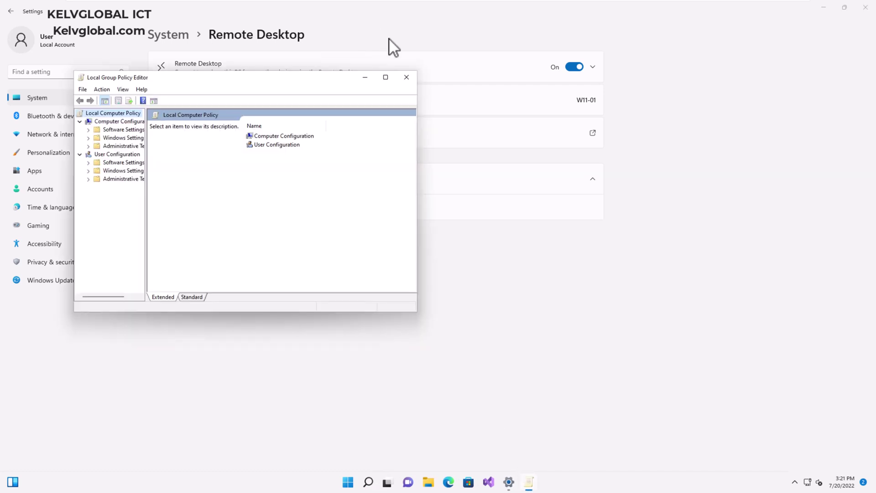
pyautogui.click(385, 78)
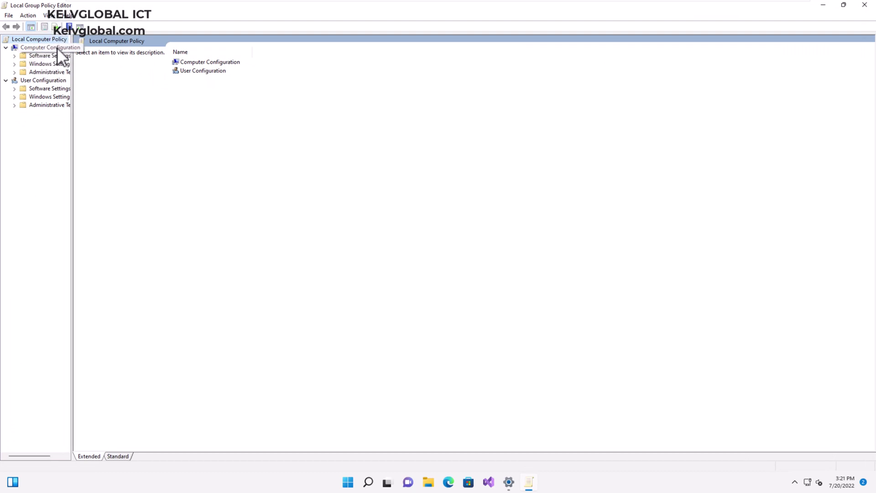
pyautogui.moveTo(72, 46); pyautogui.dragTo(95, 45)
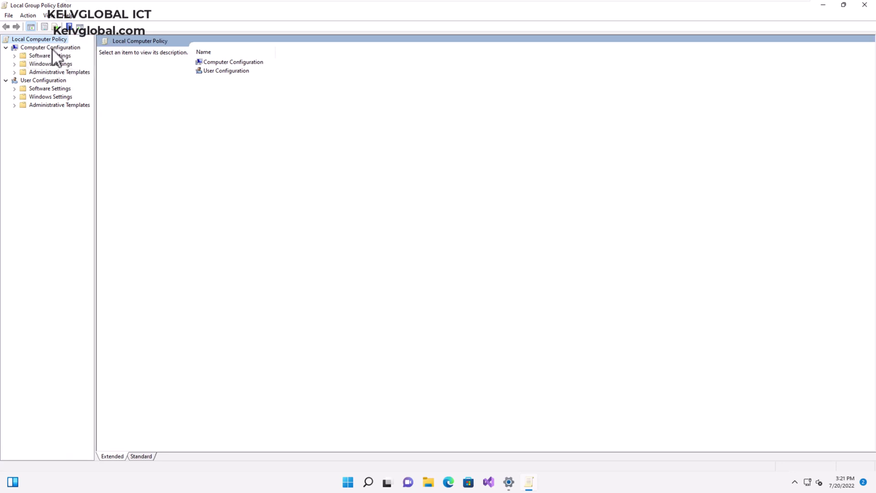
# Step: Expand Computer Configuration > Administrative Templates > Windows Components to list its policy folders
pyautogui.click(15, 72)
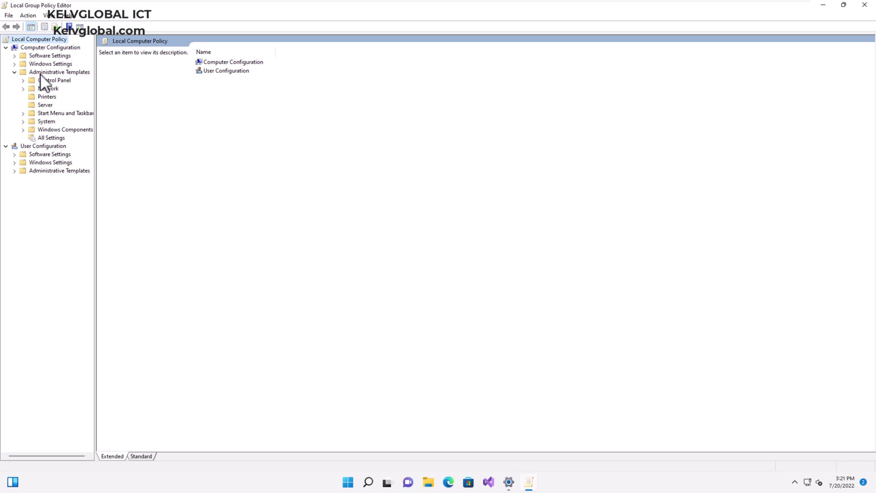
pyautogui.click(23, 129)
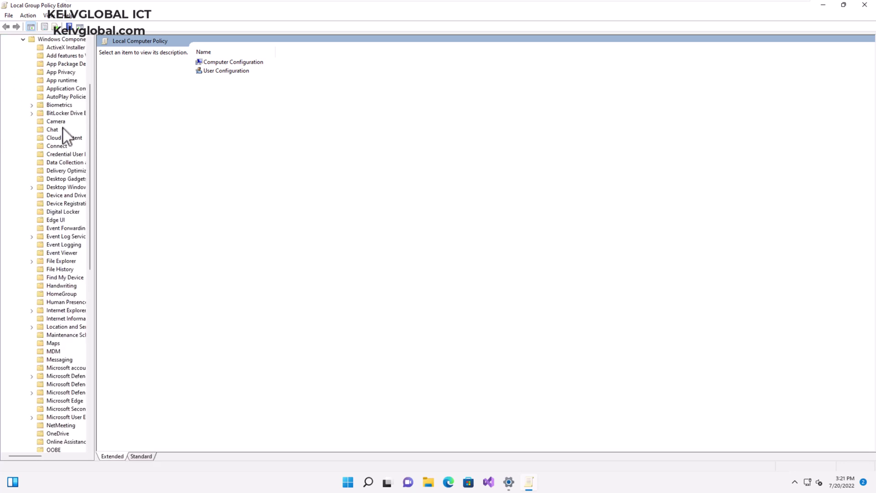
pyautogui.moveTo(90, 103); pyautogui.dragTo(150, 148)
pyautogui.scroll(-2, 117, 155)
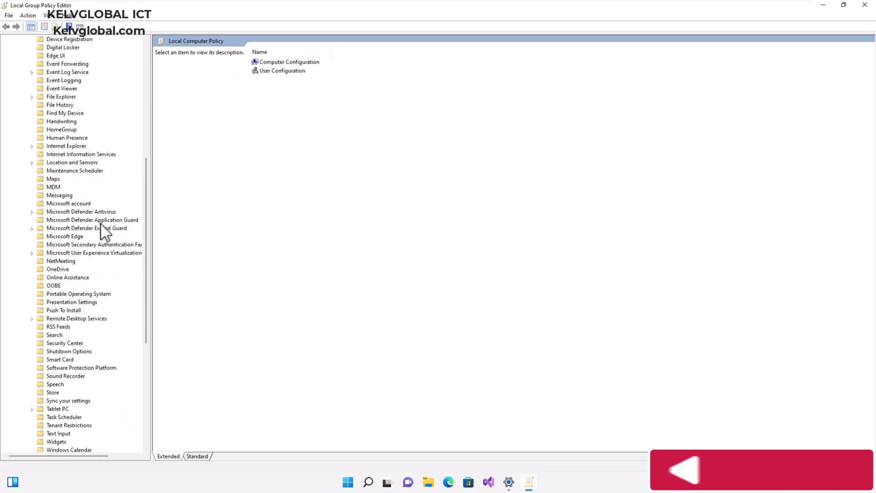
# Step: Select Remote Desktop Services > Remote Desktop Session Host > Connections and widen the Setting column
pyautogui.click(76, 318)
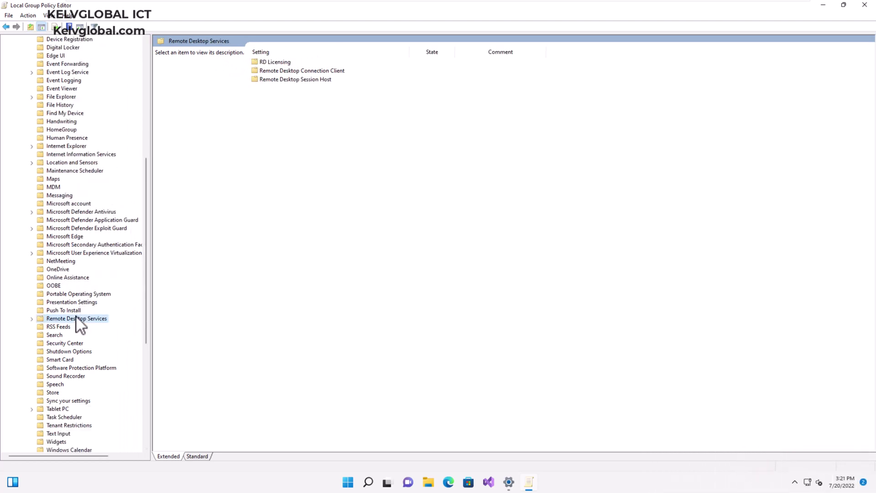
pyautogui.click(32, 318)
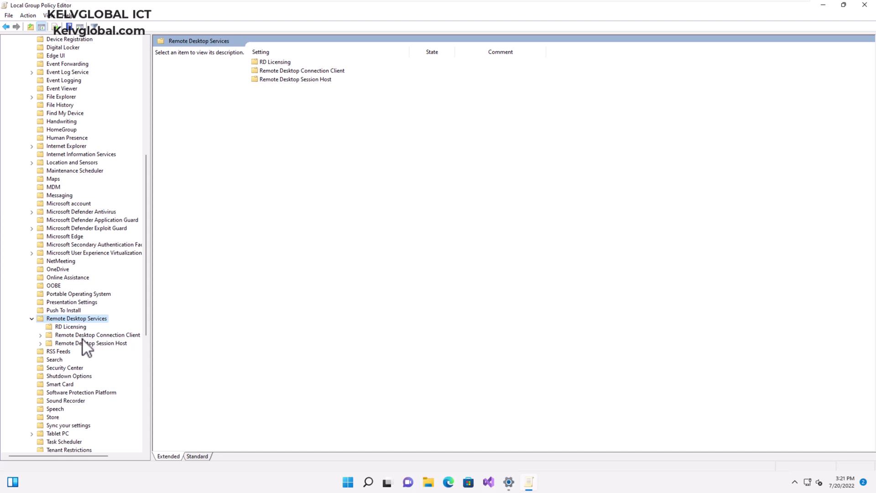
pyautogui.click(40, 343)
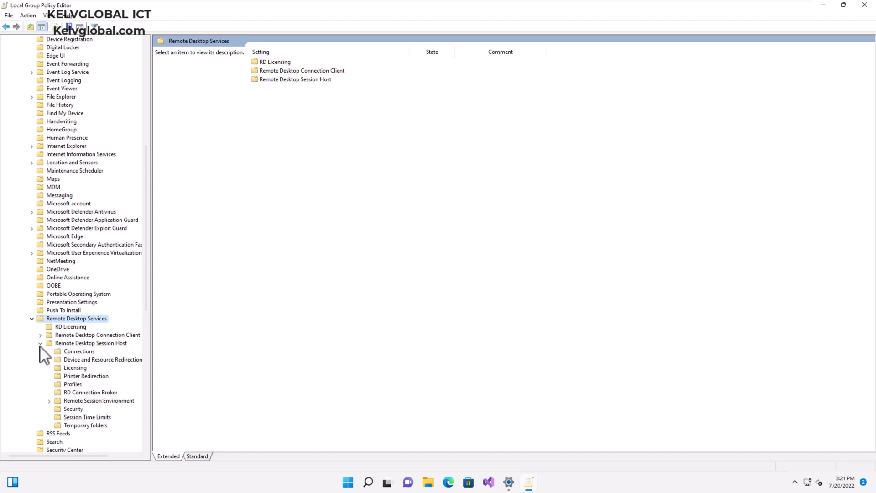
pyautogui.click(84, 345)
pyautogui.click(83, 351)
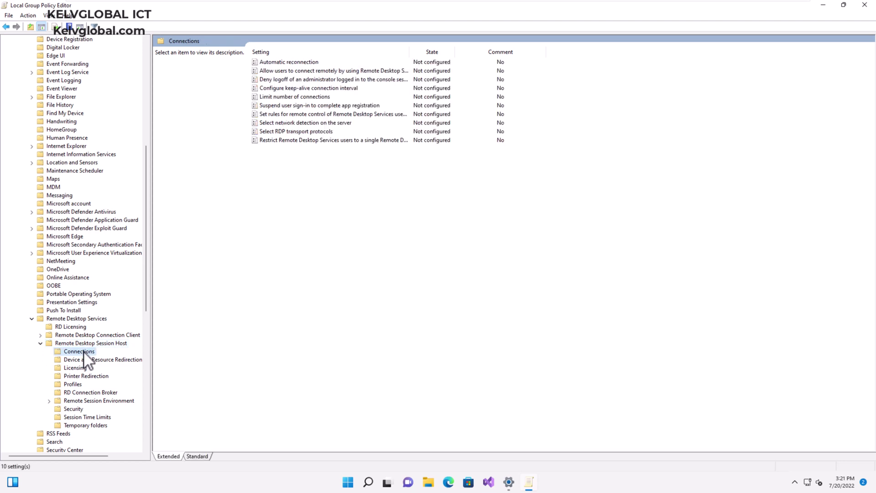
pyautogui.doubleClick(410, 52)
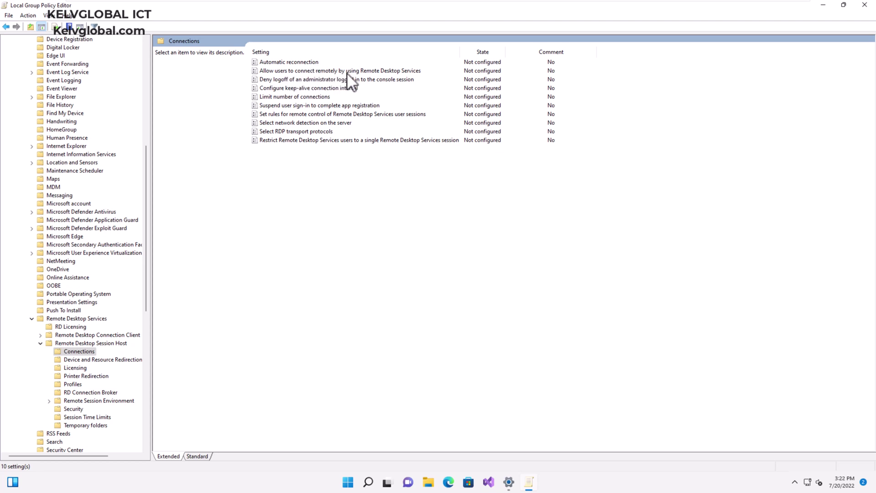
# Step: Open 'Allow users to connect remotely by using Remote Desktop Services' and tentatively choose Disabled
pyautogui.click(383, 72)
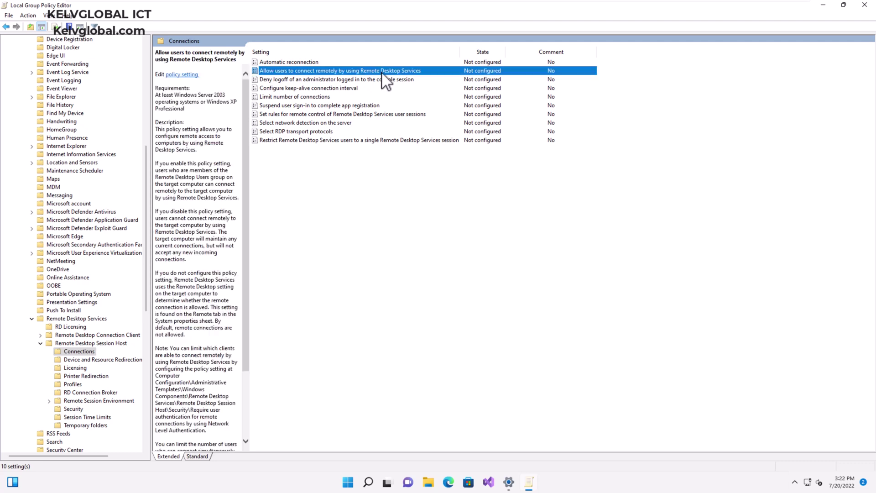
pyautogui.doubleClick(382, 73)
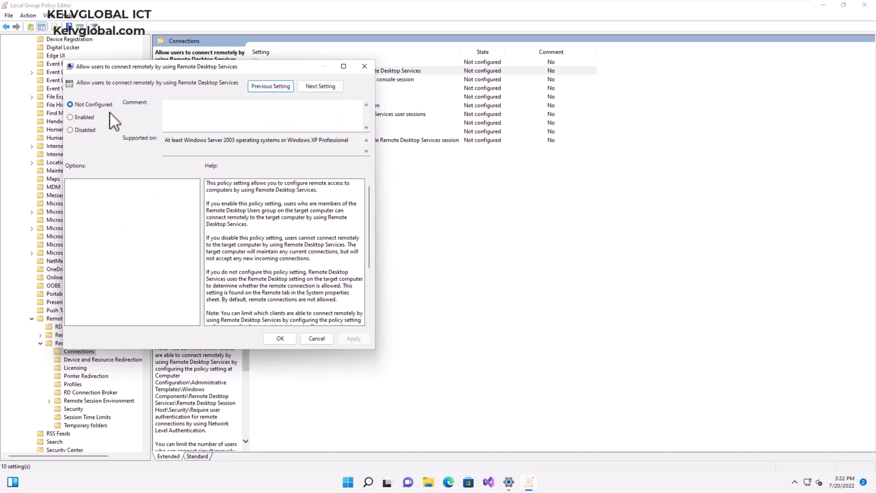
pyautogui.click(89, 118)
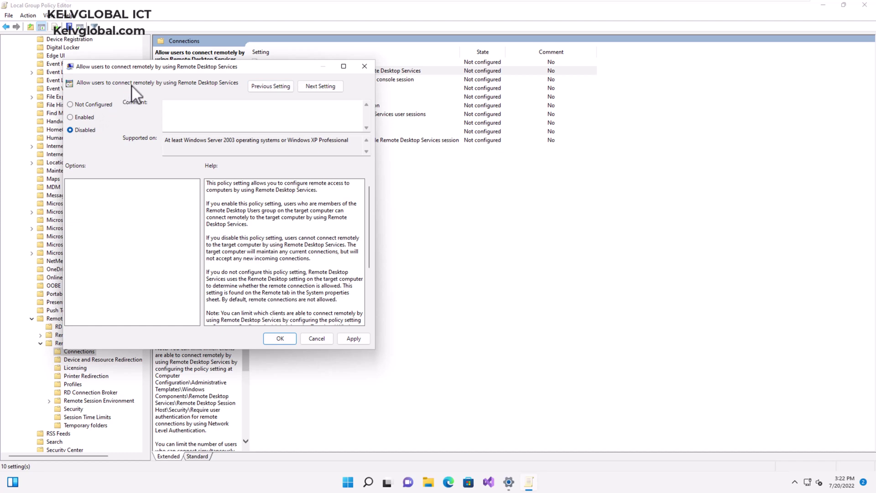
pyautogui.moveTo(144, 64); pyautogui.dragTo(297, 69)
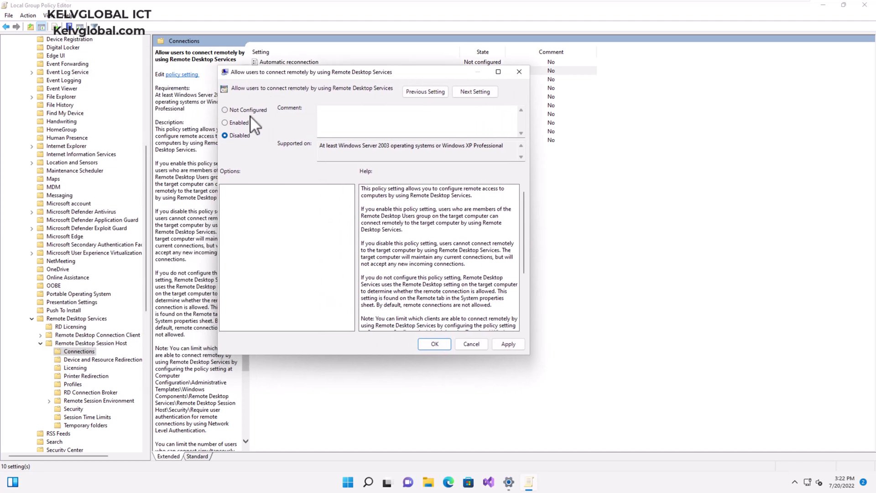
# Step: Arrange the Settings and policy editor windows side by side, closing the policy dialog unapplied
pyautogui.click(508, 482)
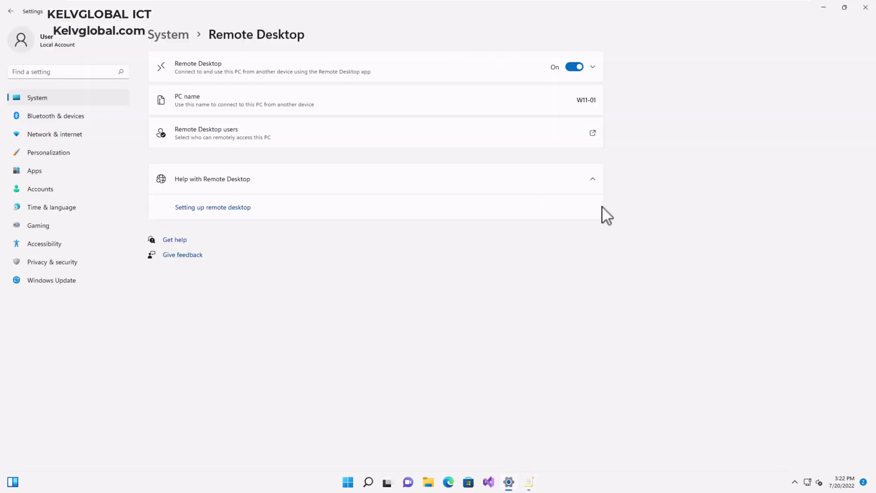
pyautogui.click(844, 8)
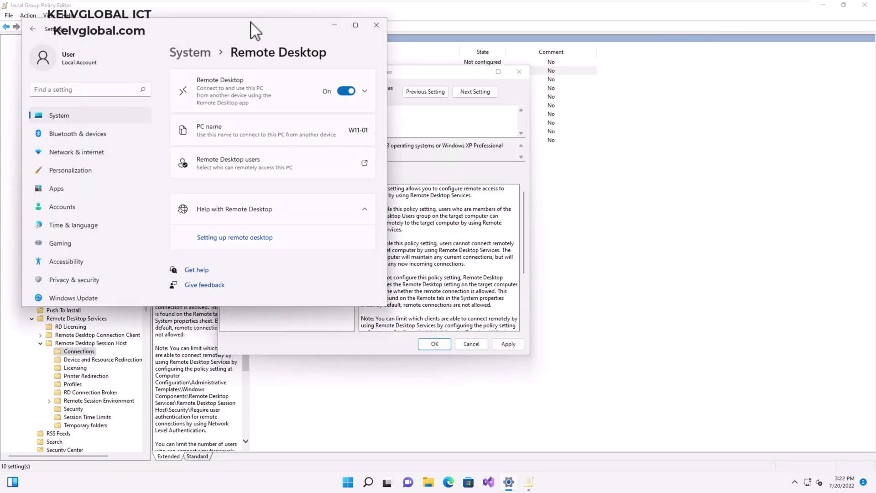
pyautogui.moveTo(247, 25); pyautogui.dragTo(658, 145)
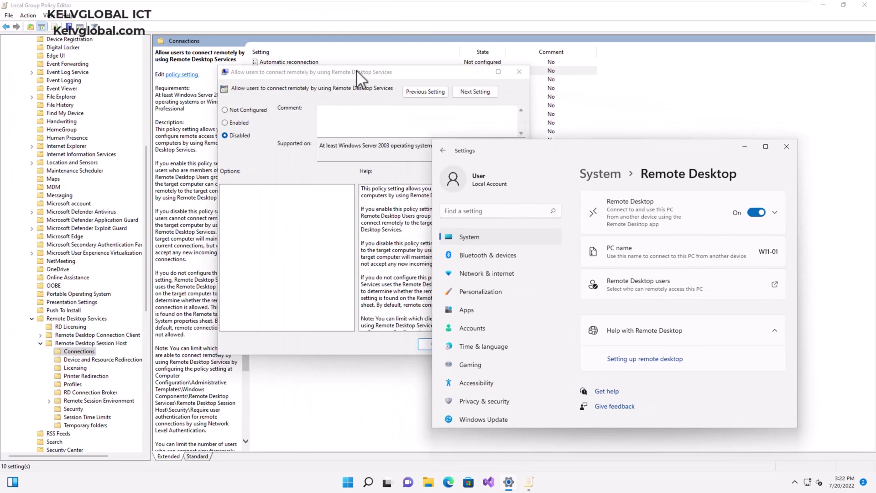
pyautogui.moveTo(358, 80); pyautogui.dragTo(244, 81)
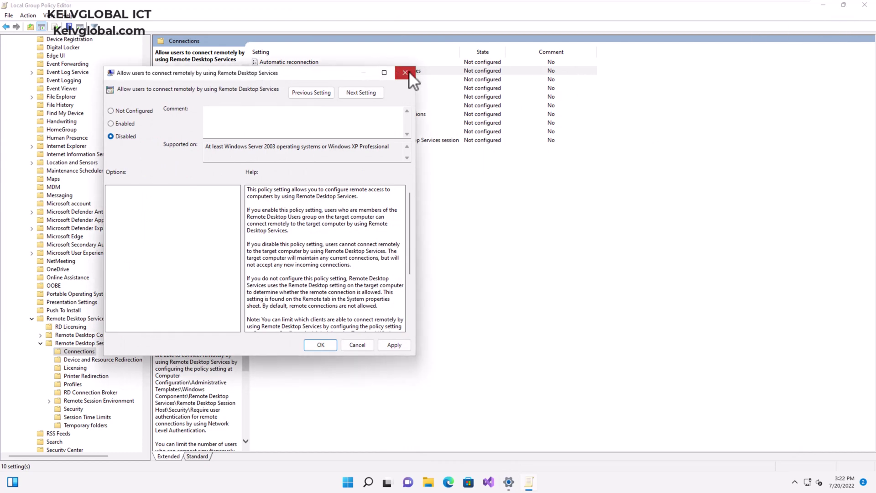
pyautogui.click(405, 73)
pyautogui.click(843, 5)
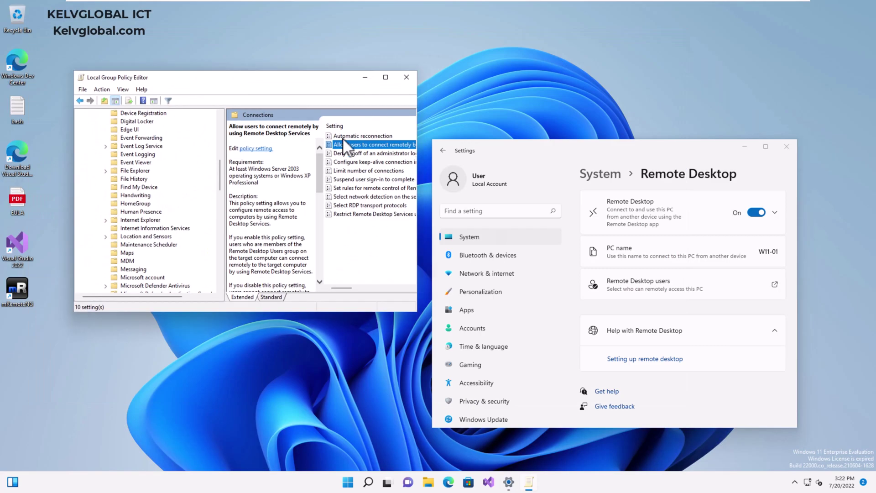
# Step: Set 'Allow users to connect remotely by using Remote Desktop Services' to Disabled, apply, and confirm
pyautogui.doubleClick(350, 144)
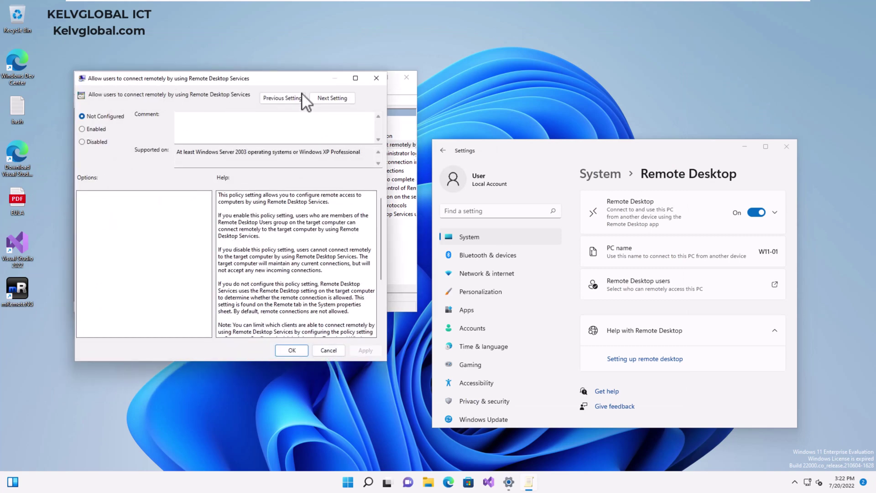
pyautogui.click(94, 130)
pyautogui.click(98, 140)
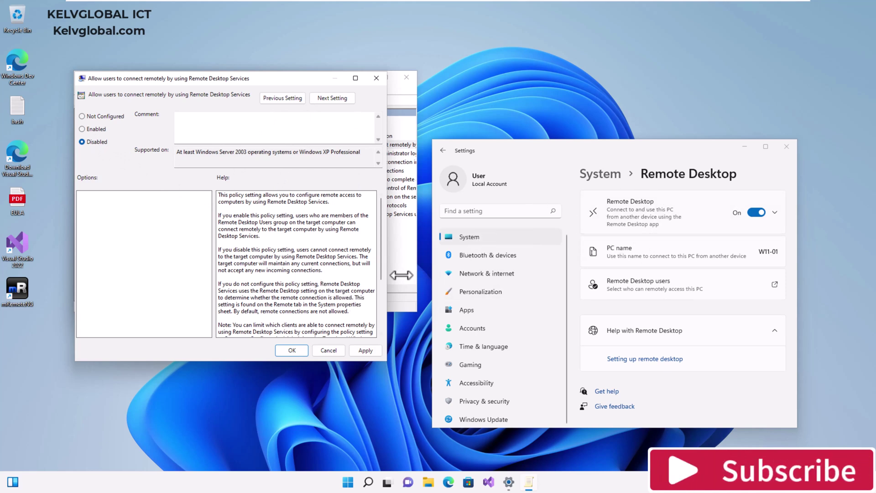
pyautogui.click(366, 351)
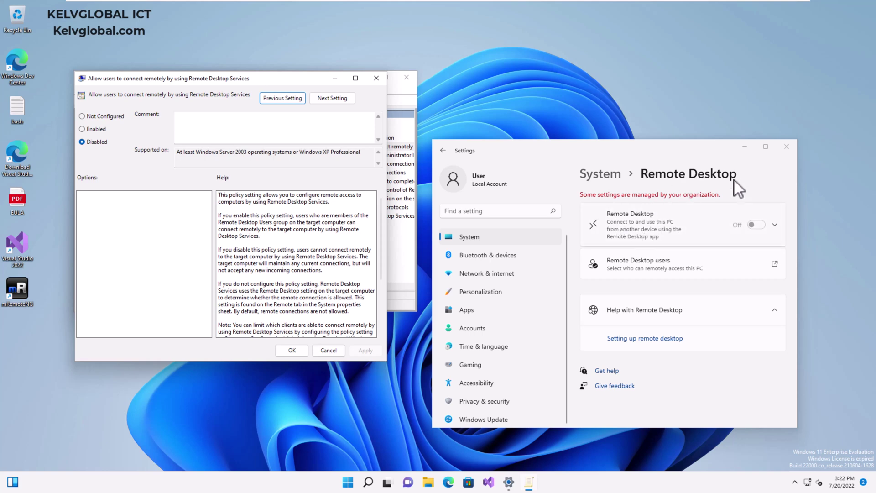
pyautogui.click(291, 350)
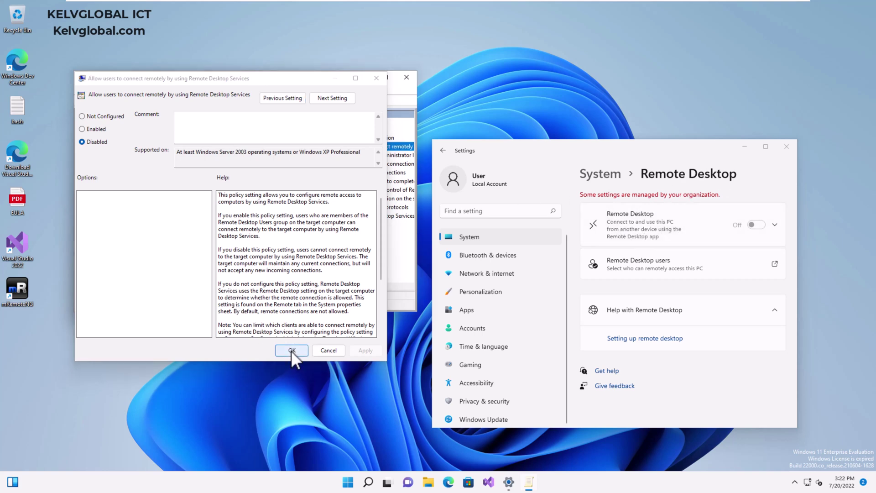
pyautogui.click(704, 223)
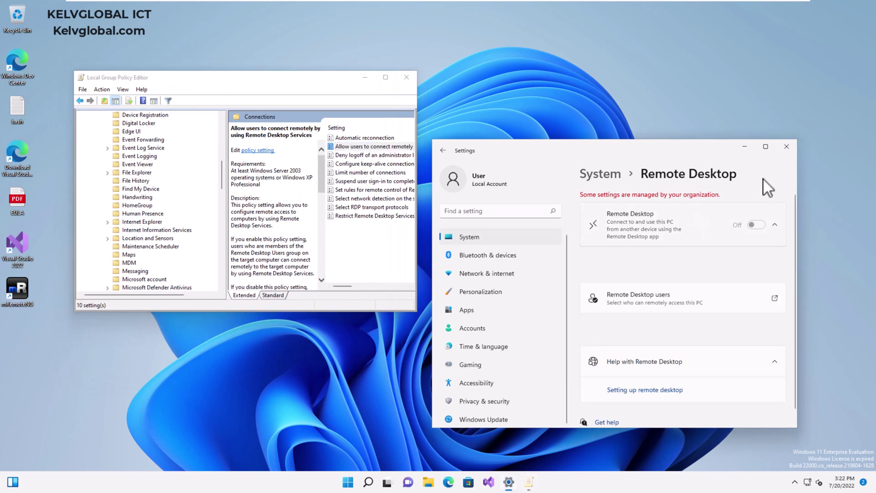
# Step: Maximize Settings and toggle the Remote Desktop card, confirming it is Off and organization-managed
pyautogui.click(764, 147)
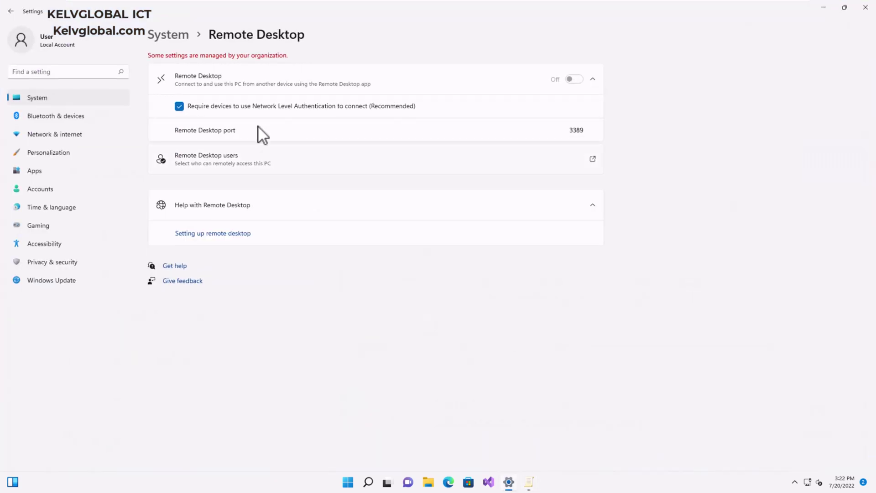
pyautogui.click(379, 89)
pyautogui.click(380, 89)
pyautogui.click(380, 89)
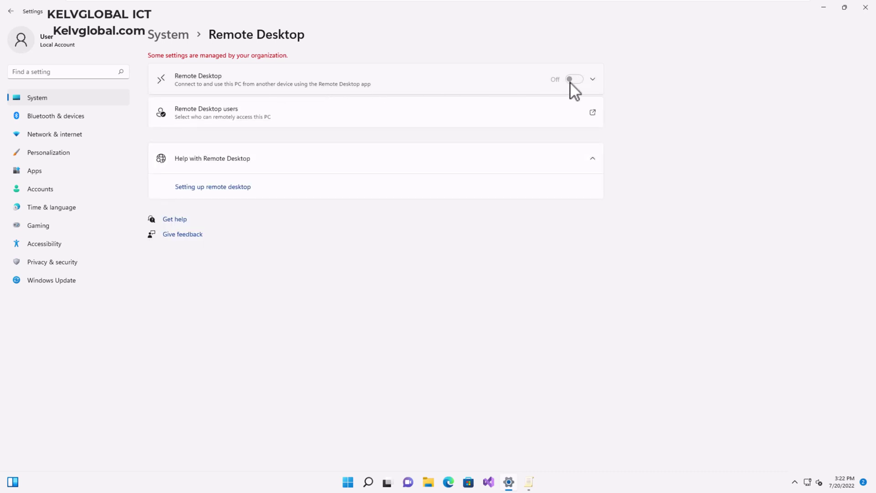